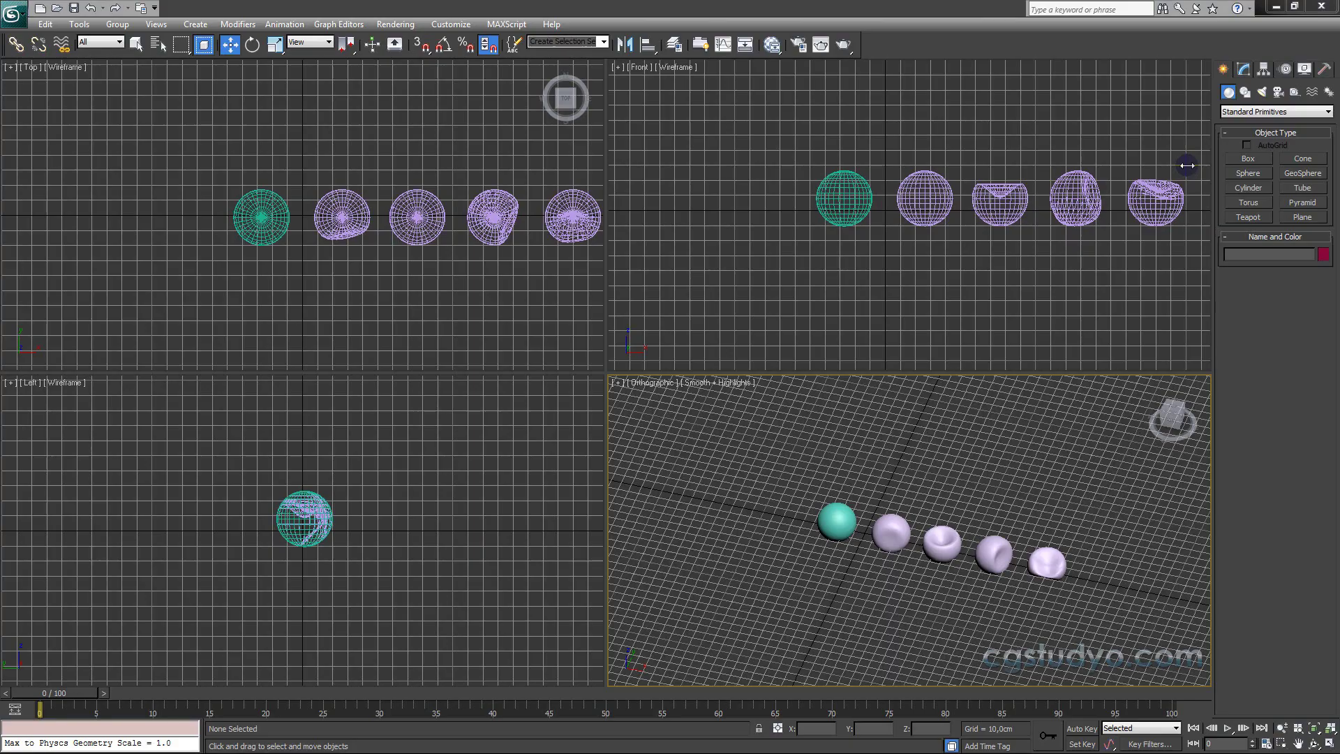
Step: Switch the Create panel object category to Extended Primitives and reopen the category list
{"action": "left_click", "coordinate": [1239, 113]}
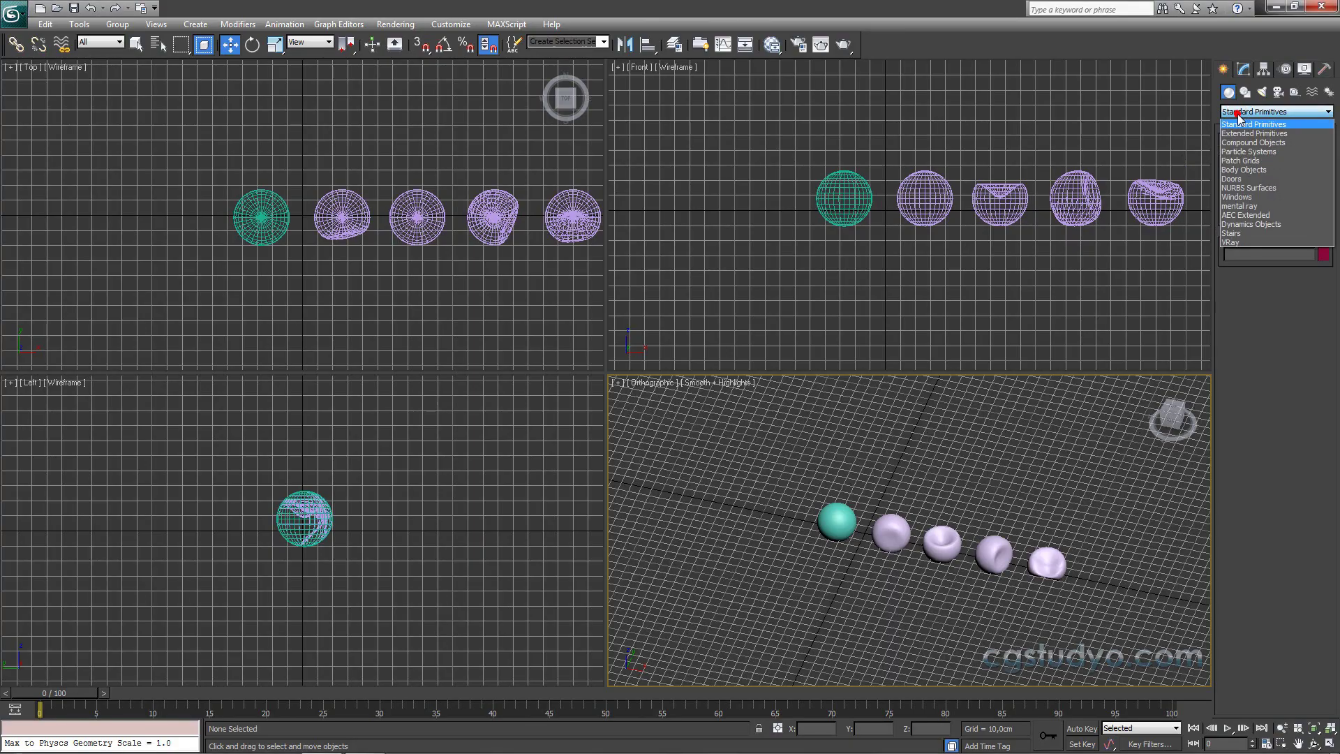
{"action": "left_click", "coordinate": [1236, 132]}
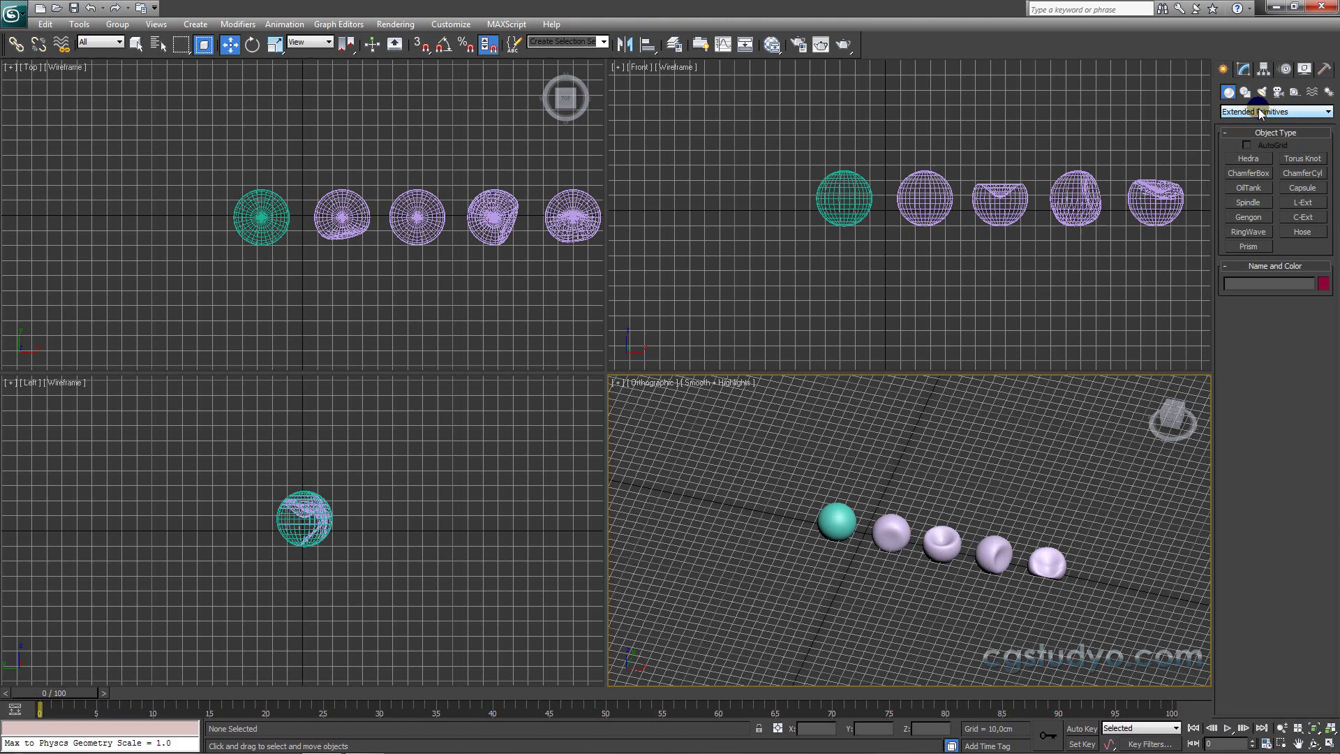
{"action": "left_click", "coordinate": [1263, 112]}
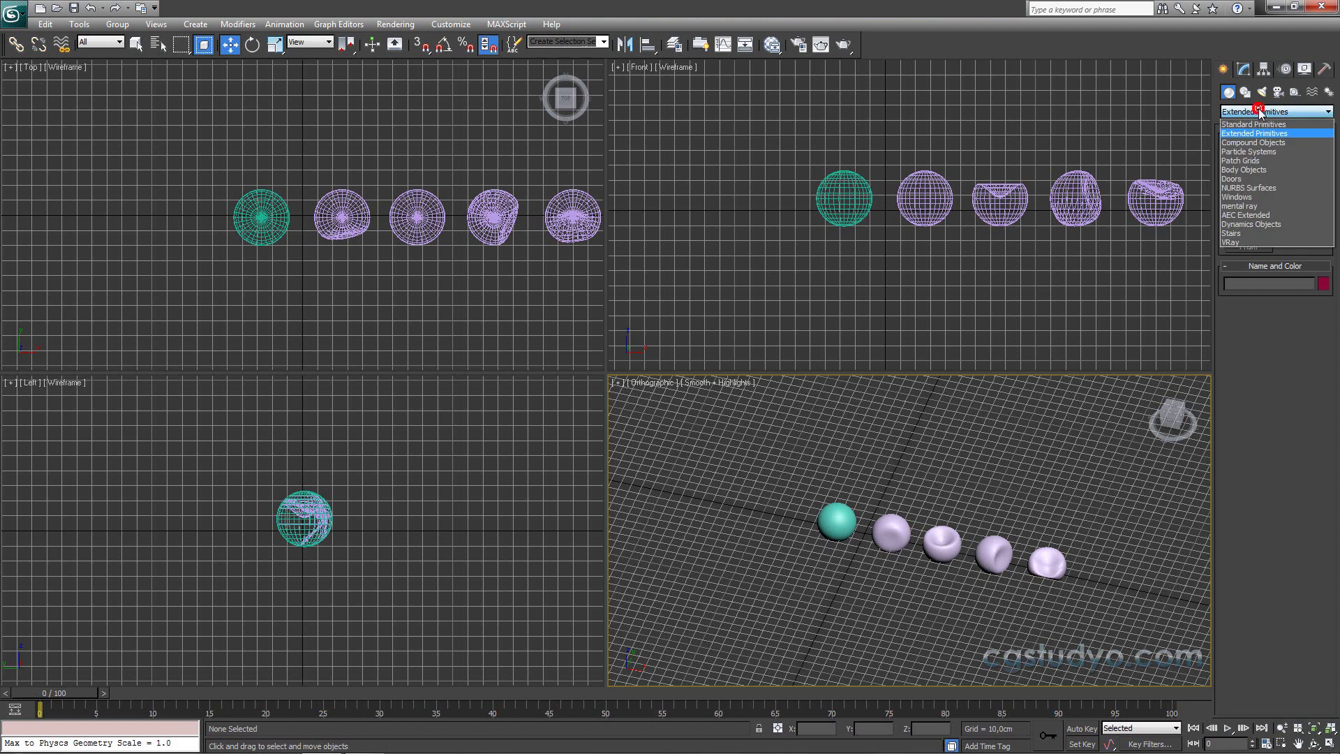
Step: Choose Compound Objects as the Create panel category
{"action": "left_click", "coordinate": [1253, 144]}
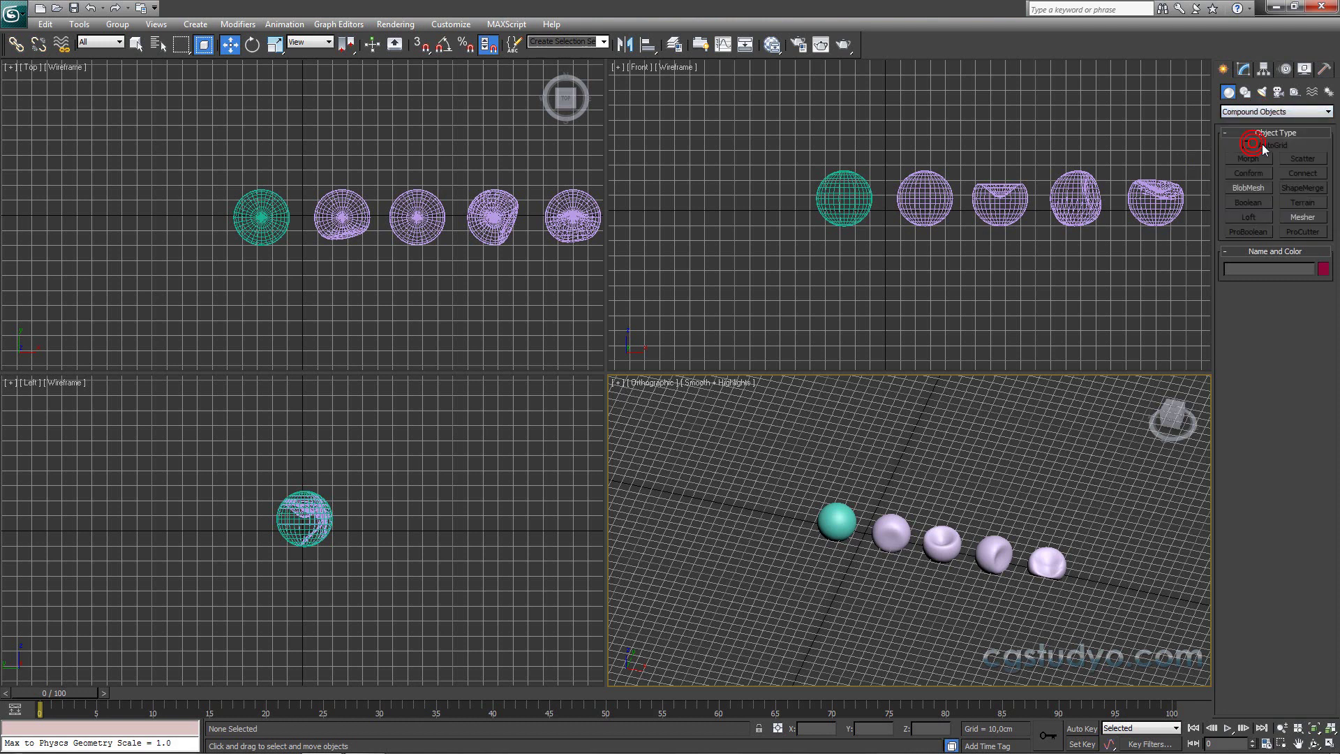
{"action": "left_click", "coordinate": [1248, 160]}
{"action": "left_click", "coordinate": [1246, 164]}
{"action": "left_click", "coordinate": [1002, 420]}
{"action": "left_click", "coordinate": [947, 428]}
Step: Maximize the viewport with Alt+W and click through the teal sphere and four deformed spheres
{"action": "key", "text": "alt+w"}
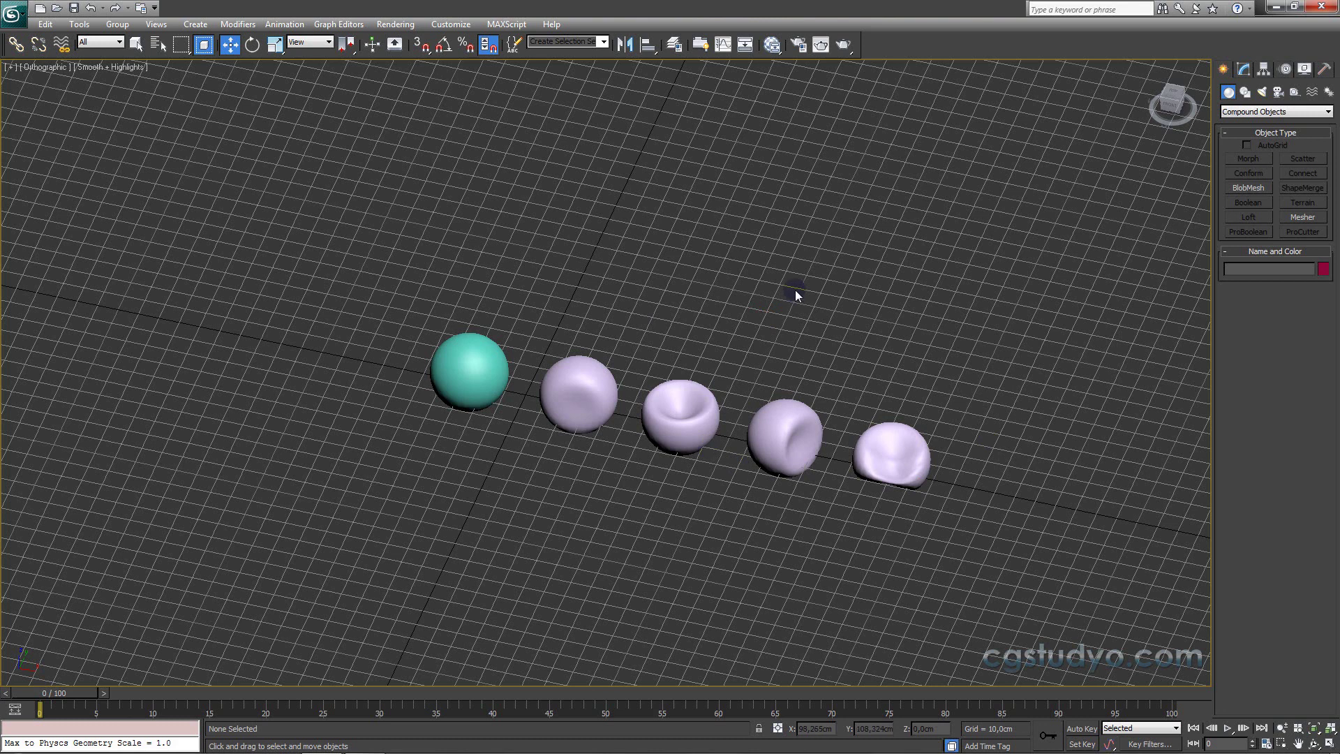
{"action": "scroll", "coordinate": [733, 328], "scroll_direction": "up", "scroll_amount": 3}
{"action": "left_click", "coordinate": [426, 409]}
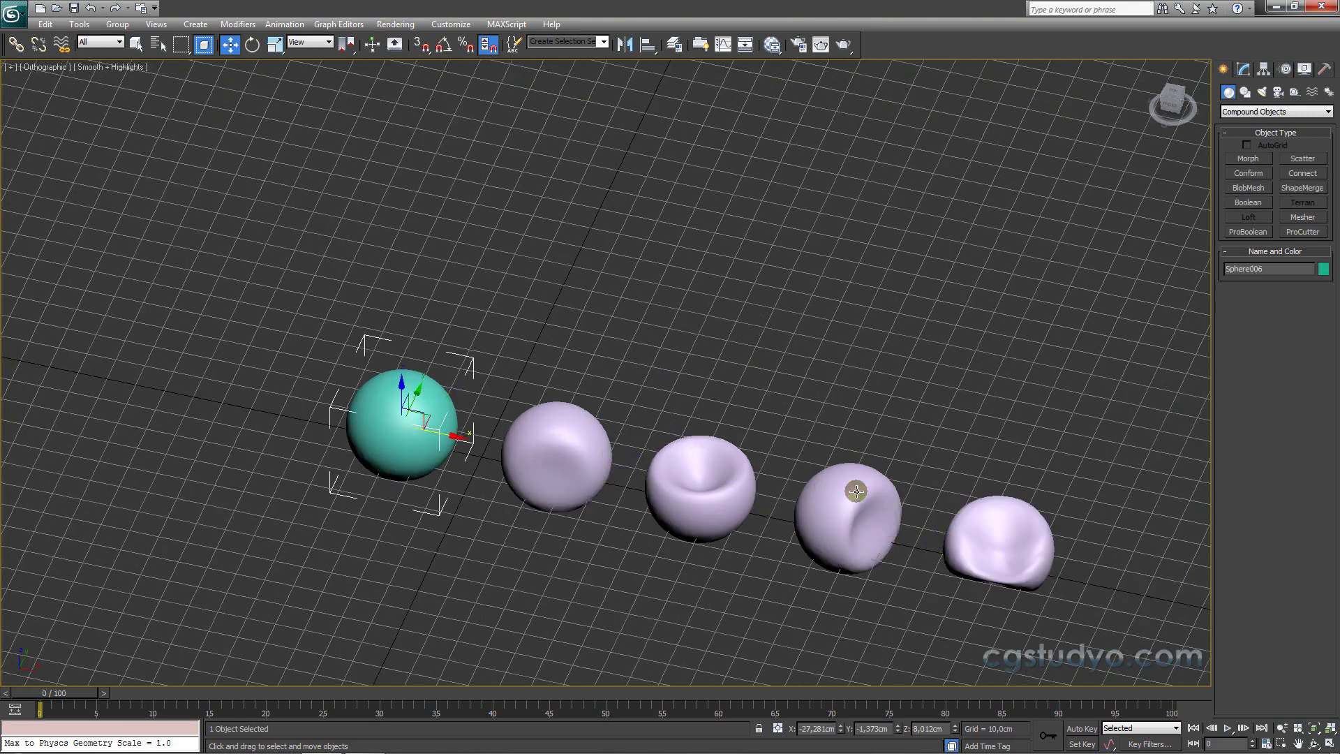
{"action": "middle_click_drag", "start_coordinate": [688, 460], "coordinate": [673, 454]}
{"action": "left_click", "coordinate": [607, 380]}
{"action": "left_click", "coordinate": [559, 436]}
{"action": "left_click", "coordinate": [700, 469]}
{"action": "left_click", "coordinate": [831, 496]}
{"action": "left_click", "coordinate": [970, 517]}
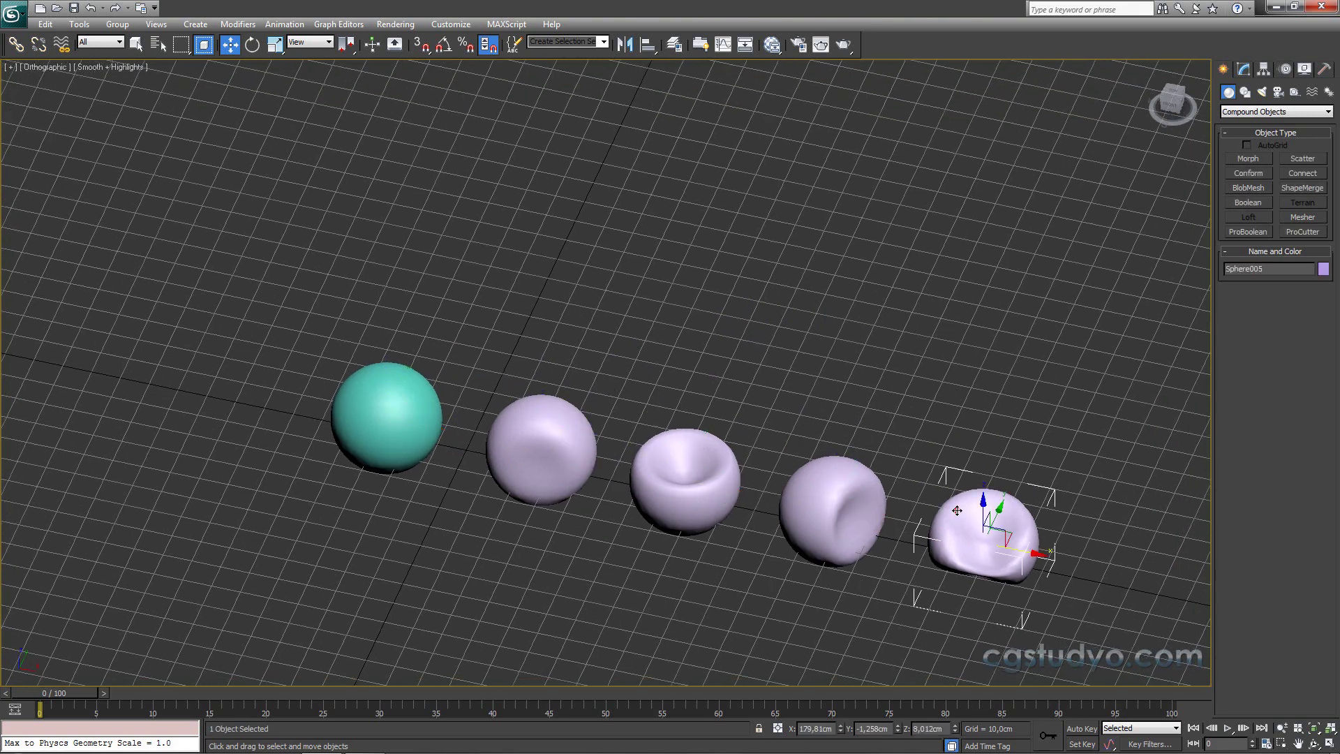
Step: Orbit around the spheres, switch to Perspective view, zoom out and clear the selection
{"action": "middle_click_drag", "start_coordinate": [856, 396], "coordinate": [855, 379]}
{"action": "left_click", "coordinate": [691, 447]}
{"action": "left_click", "coordinate": [522, 431]}
{"action": "left_click", "coordinate": [873, 469]}
{"action": "left_click", "coordinate": [970, 495]}
{"action": "mouse_move", "coordinate": [886, 403]}
{"action": "middle_mouse_down", "text": "alt"}
{"action": "mouse_move", "coordinate": [920, 361]}
{"action": "mouse_move", "coordinate": [784, 302]}
{"action": "middle_mouse_up", "text": "alt"}
{"action": "key", "text": "p"}
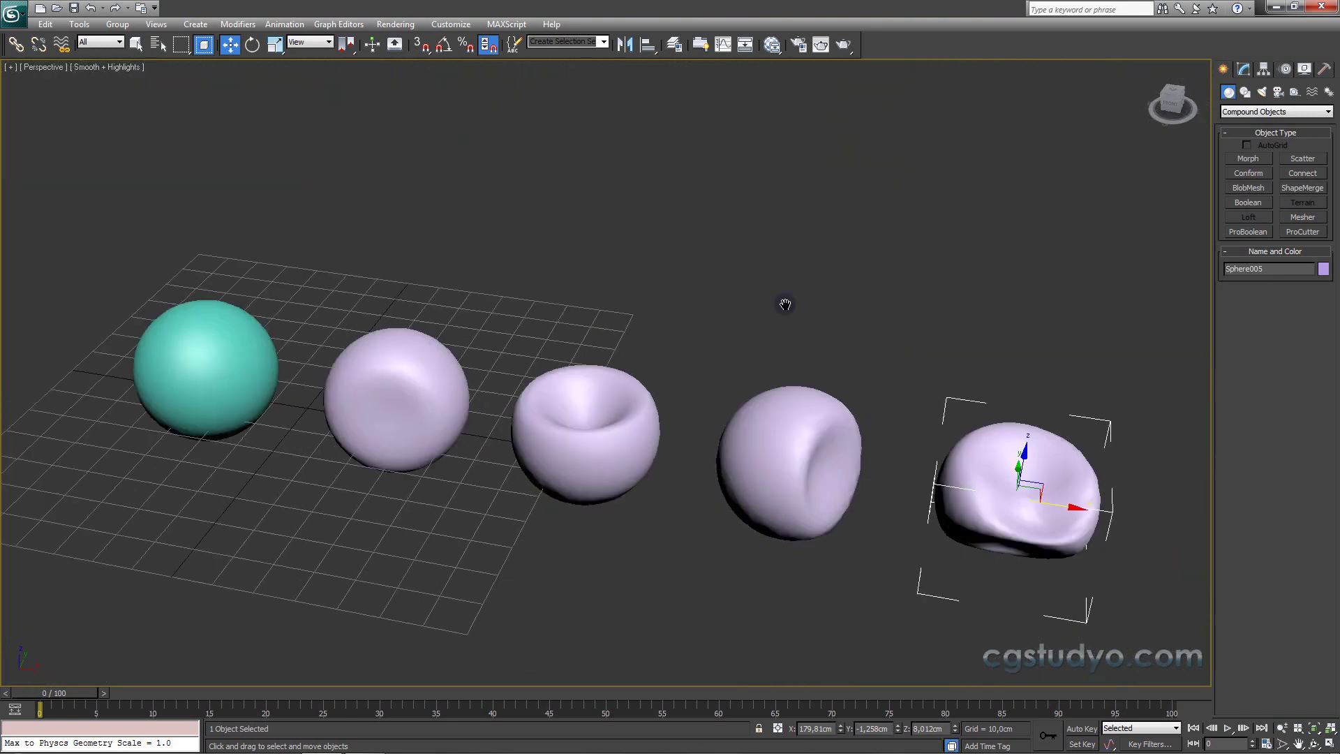
{"action": "scroll", "coordinate": [785, 302], "scroll_direction": "down", "scroll_amount": 2}
{"action": "left_click", "coordinate": [786, 304]}
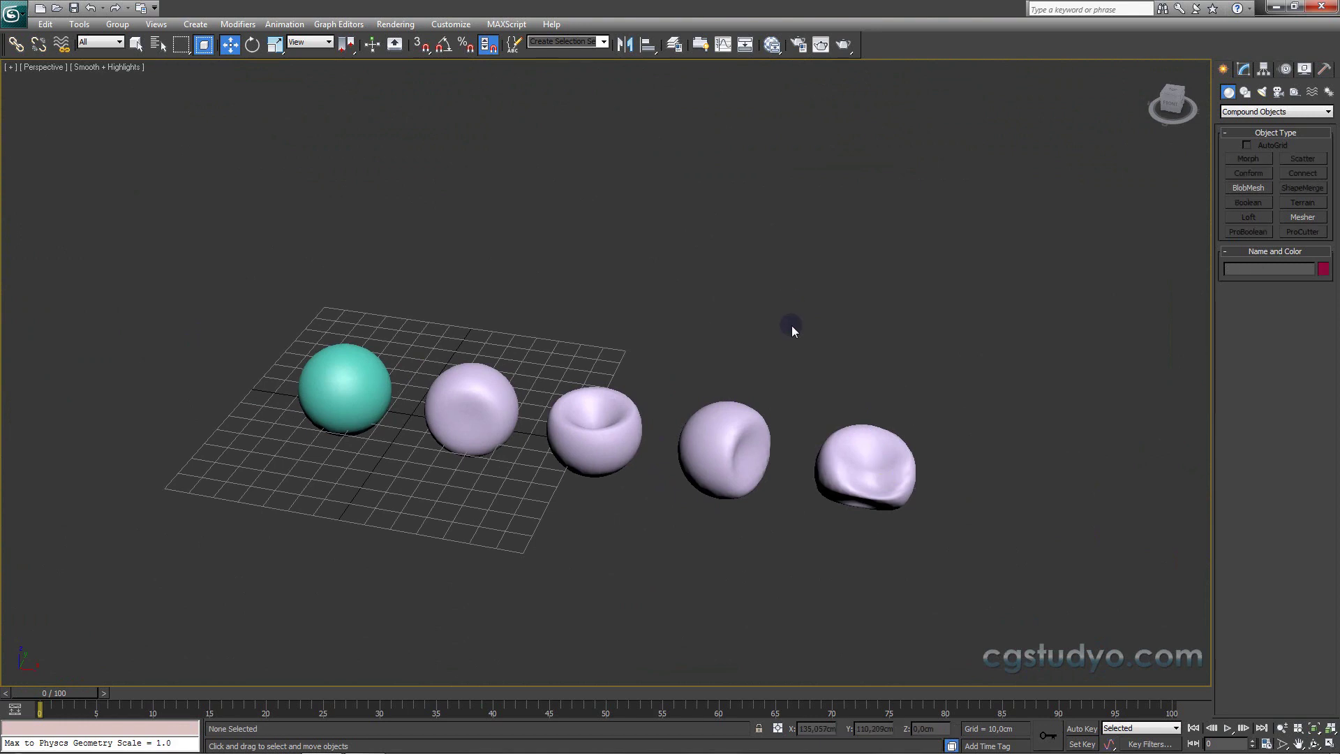
Step: Inspect the deformed spheres and their modifier settings, then clear the selection
{"action": "left_click", "coordinate": [504, 386]}
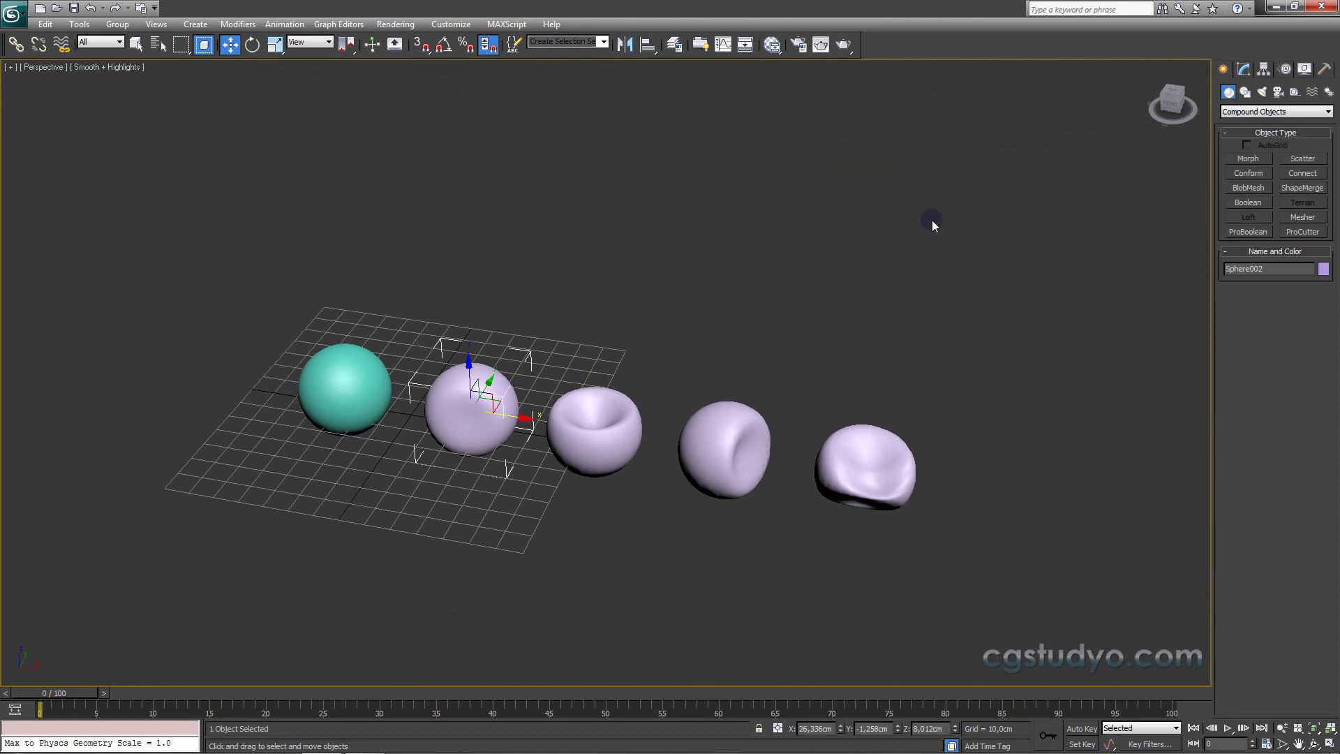
{"action": "left_click", "coordinate": [1239, 72]}
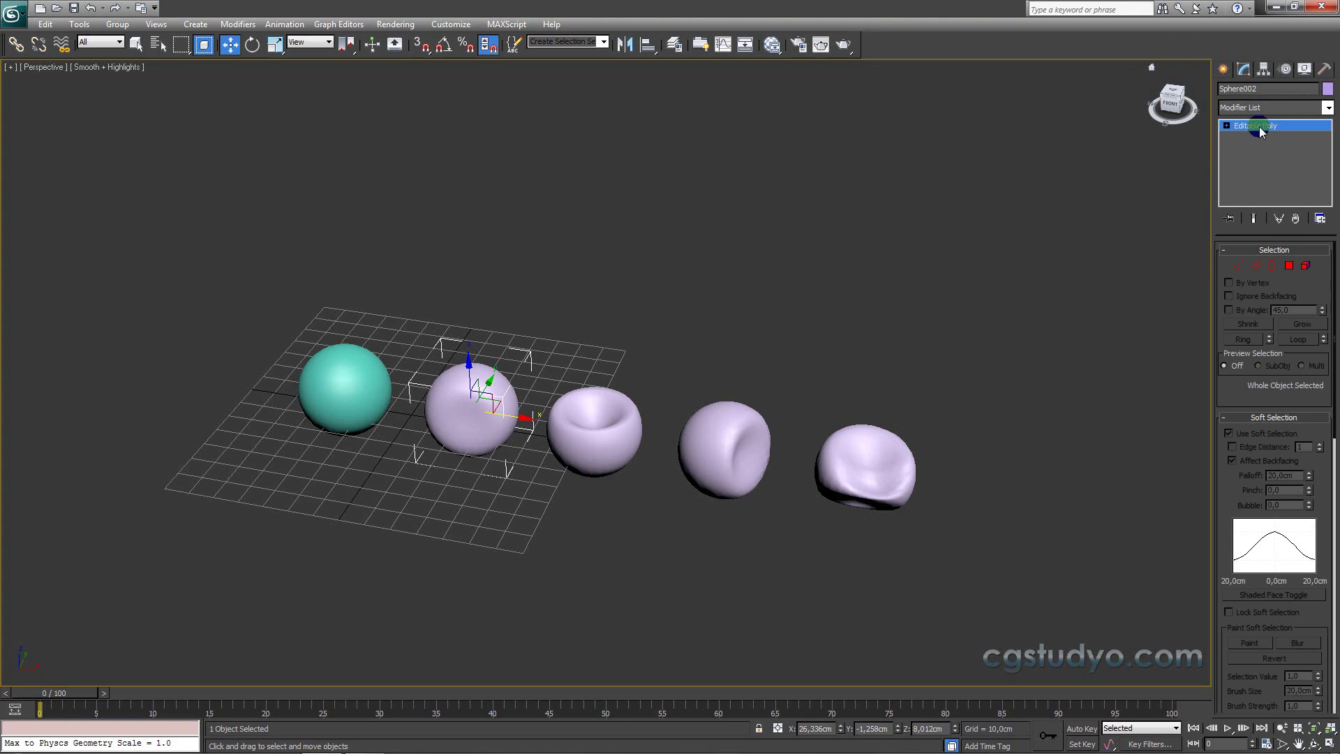
{"action": "left_click", "coordinate": [602, 427]}
{"action": "left_click", "coordinate": [722, 443]}
{"action": "left_click", "coordinate": [875, 466]}
{"action": "left_click", "coordinate": [537, 262]}
Step: Convert the teal sphere to Editable Poly, verify it, and return to Compound Objects
{"action": "left_click", "coordinate": [351, 382]}
{"action": "right_click", "coordinate": [351, 382]}
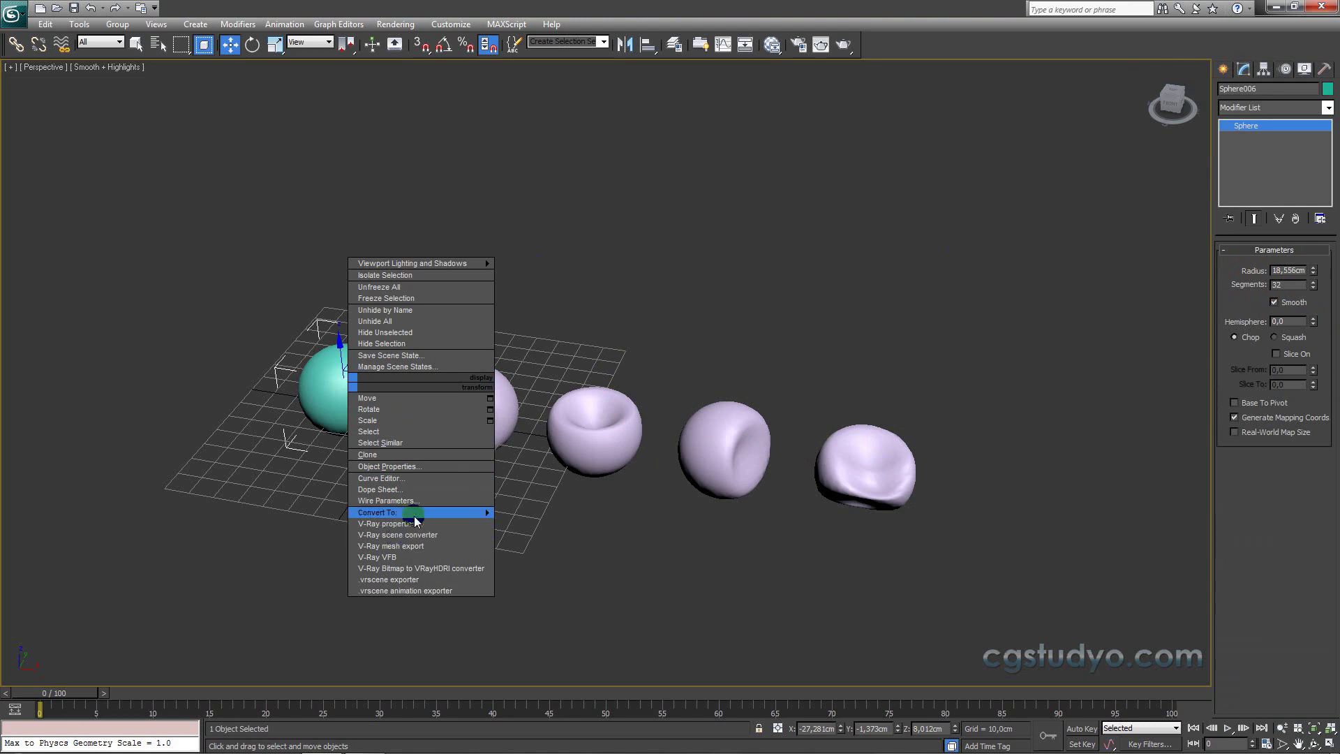
{"action": "mouse_move", "coordinate": [418, 512]}
{"action": "left_click", "coordinate": [546, 536]}
{"action": "left_click", "coordinate": [654, 274]}
{"action": "middle_click_drag", "start_coordinate": [655, 275], "coordinate": [676, 260]}
{"action": "left_click", "coordinate": [372, 373]}
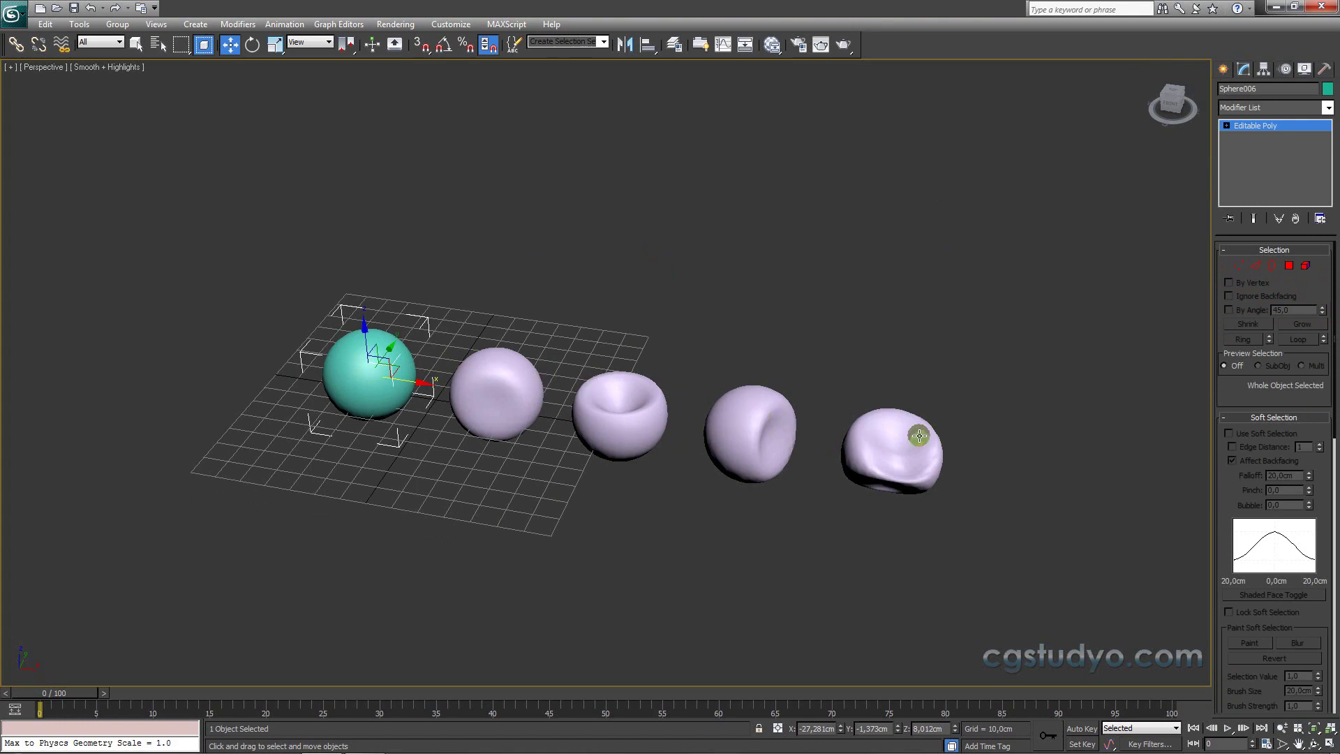
{"action": "middle_click_drag", "start_coordinate": [795, 311], "coordinate": [800, 323]}
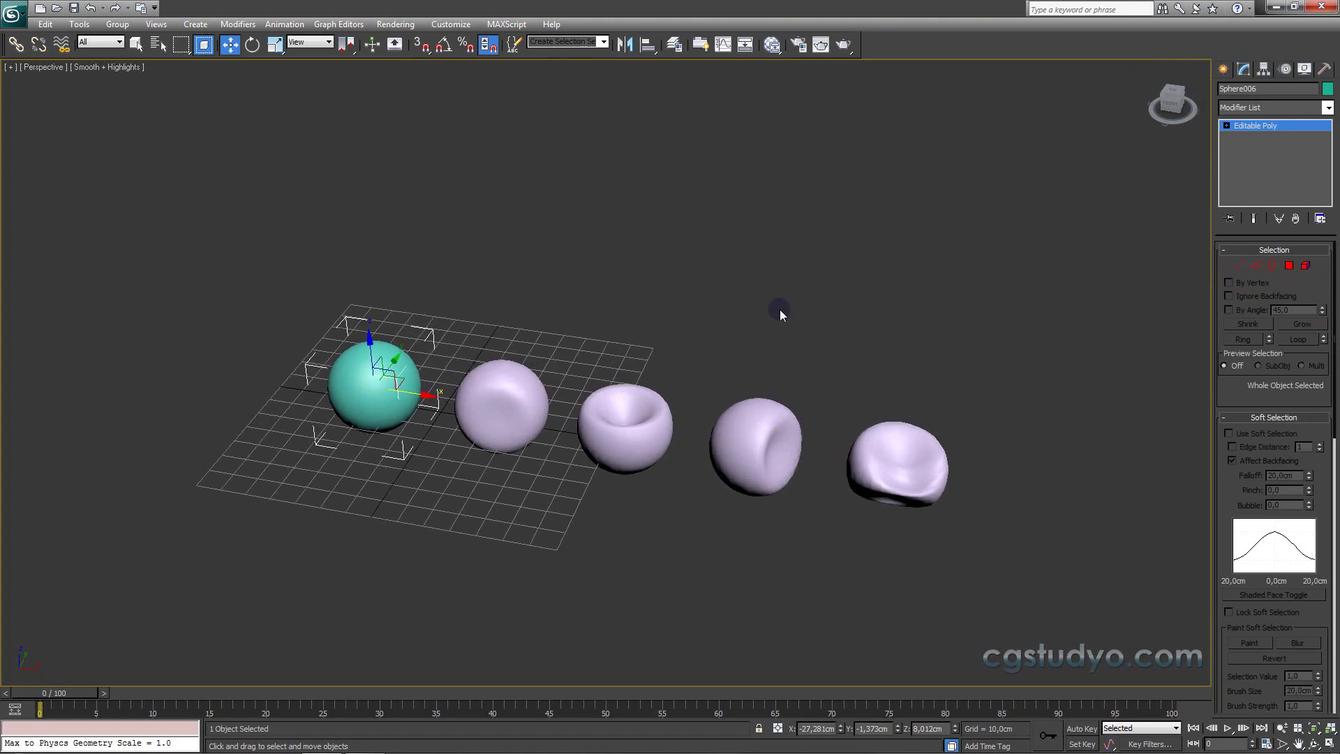
{"action": "left_click", "coordinate": [1223, 69]}
{"action": "left_click", "coordinate": [706, 312]}
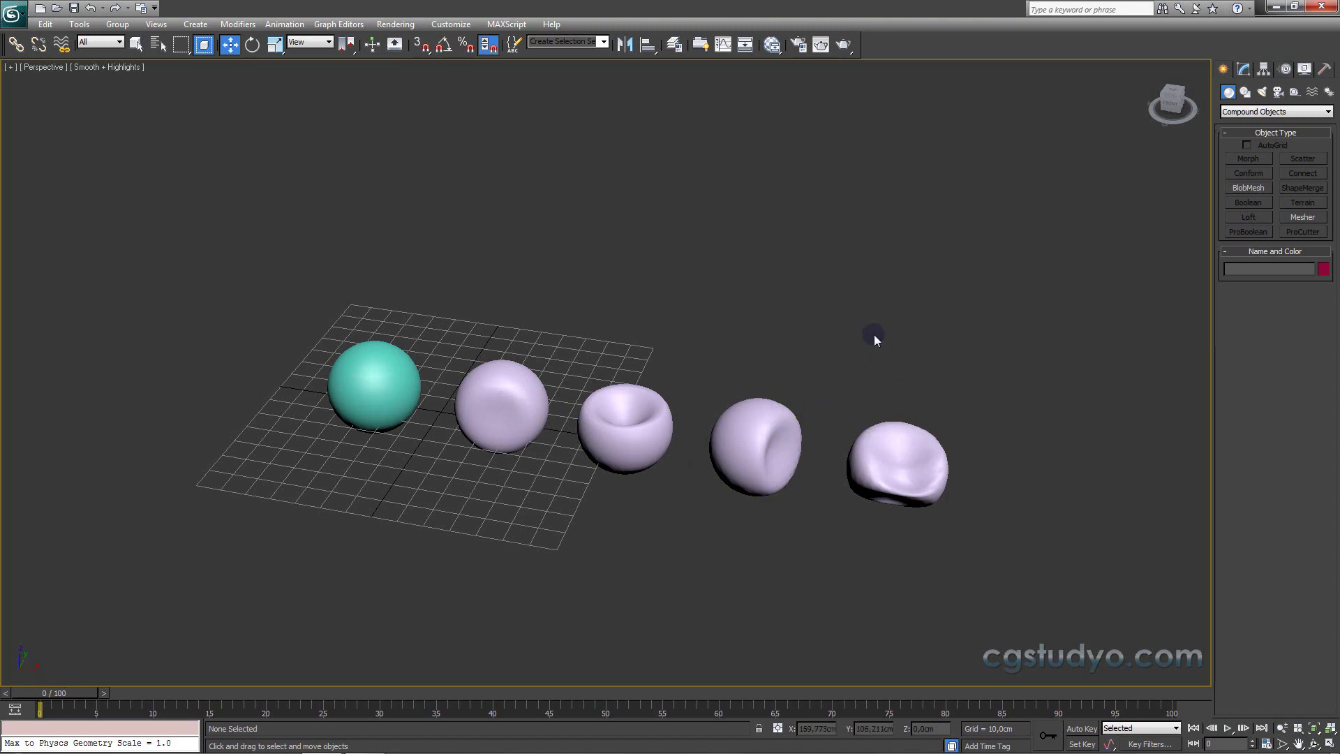
Step: Make the teal sphere a Morph object, enable Auto Key, and move to frame 25
{"action": "left_click", "coordinate": [397, 381]}
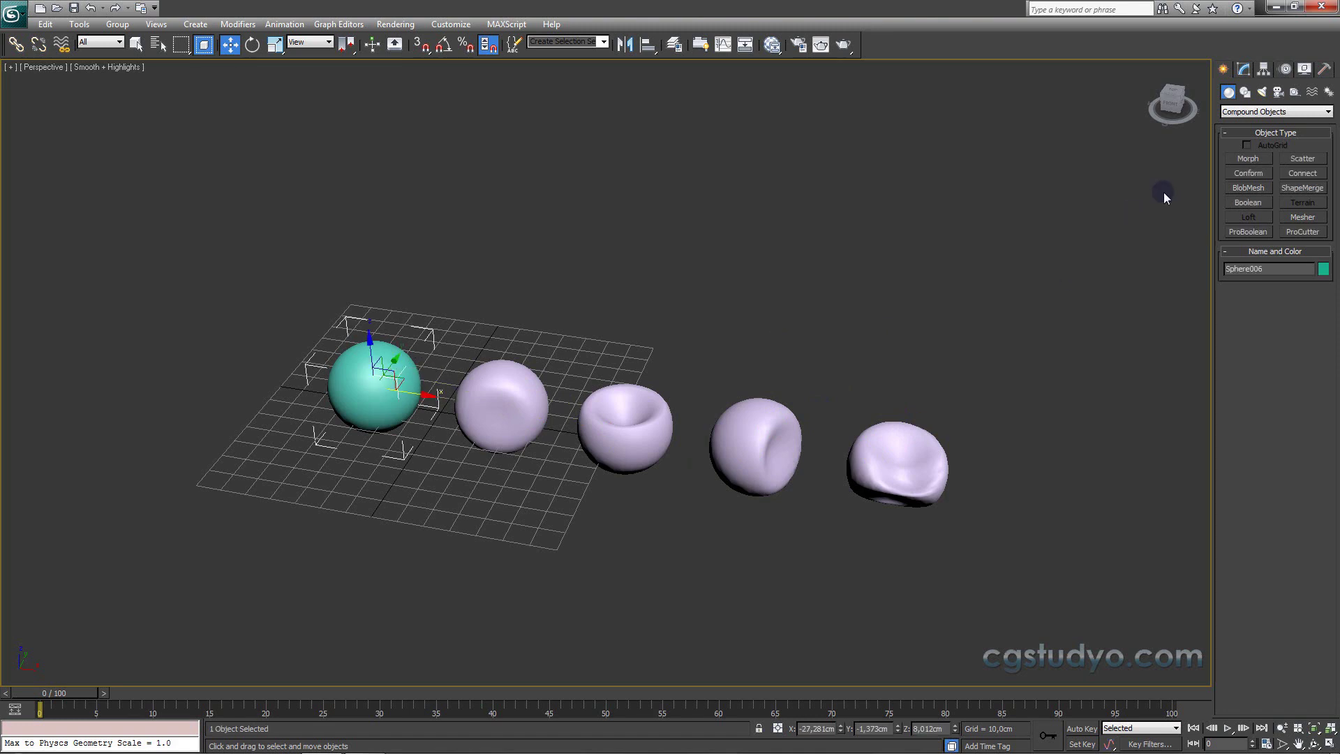
{"action": "left_click", "coordinate": [1248, 158]}
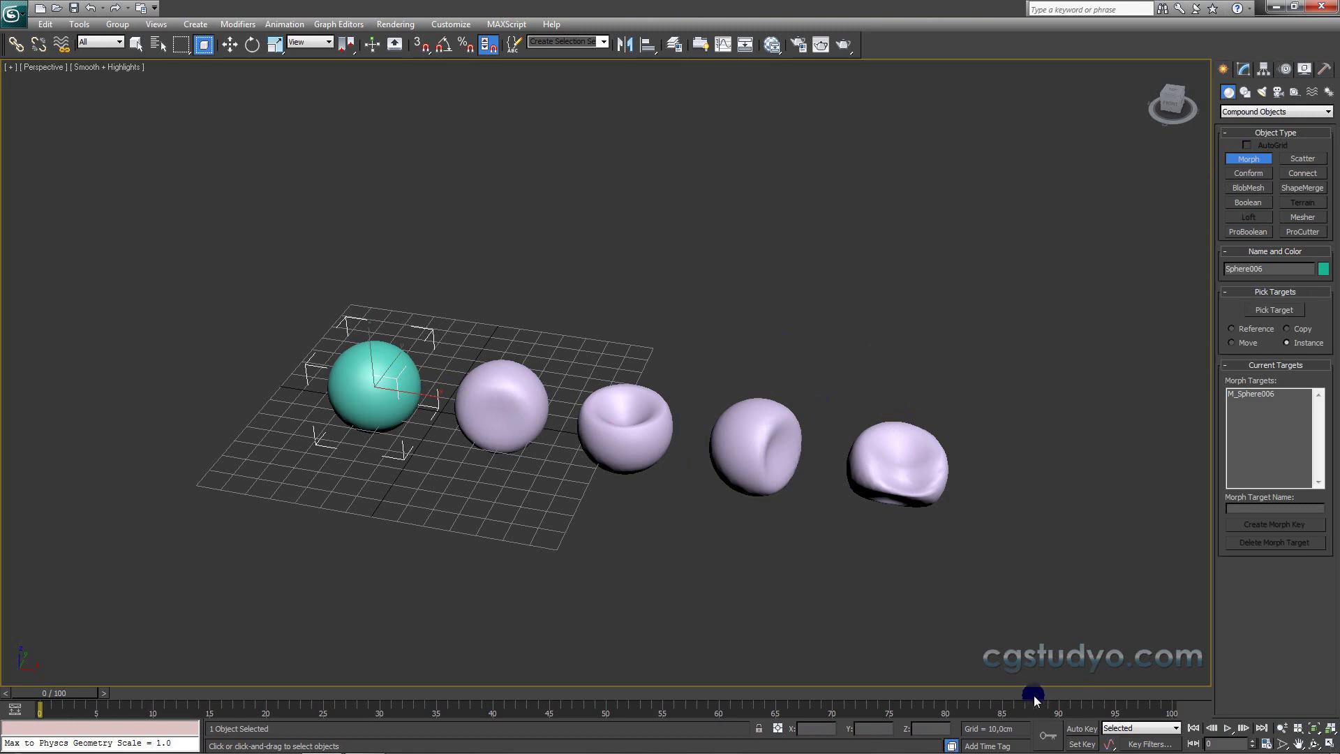
{"action": "left_click", "coordinate": [1082, 728]}
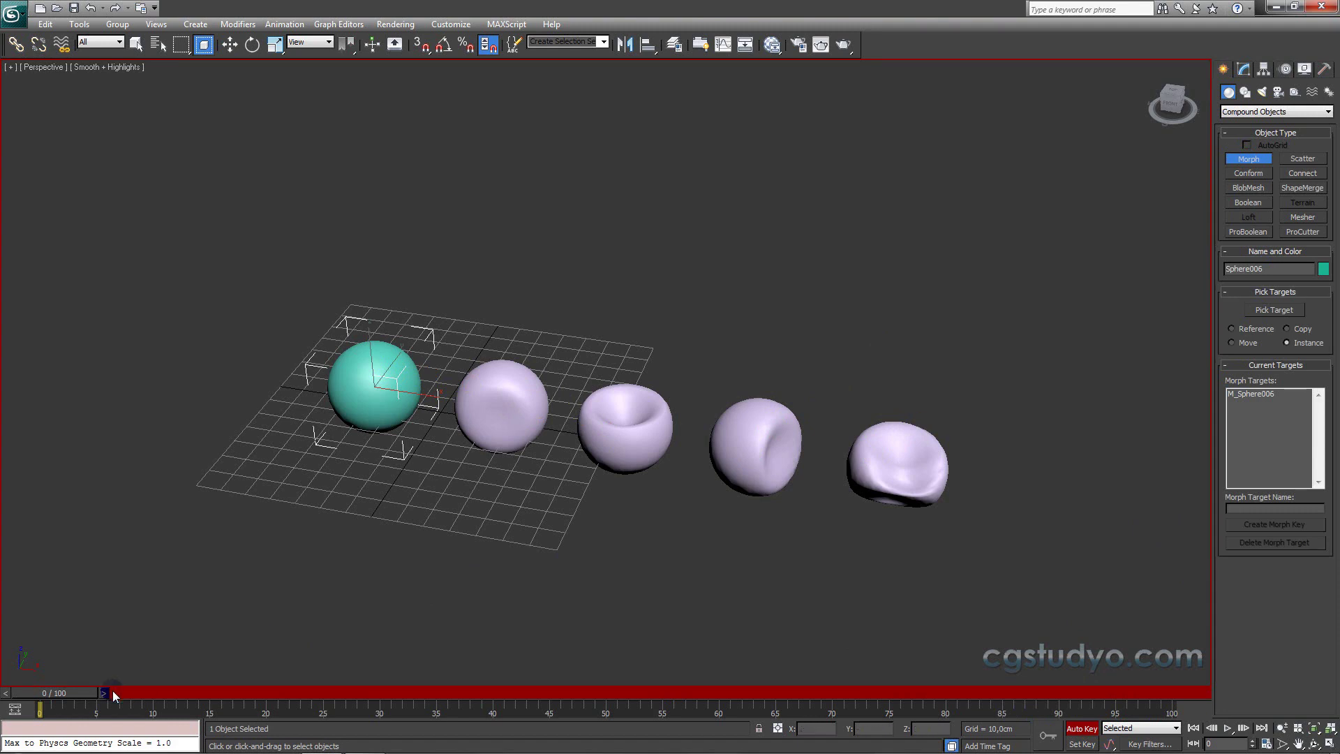
{"action": "left_click_drag", "start_coordinate": [76, 692], "coordinate": [349, 693]}
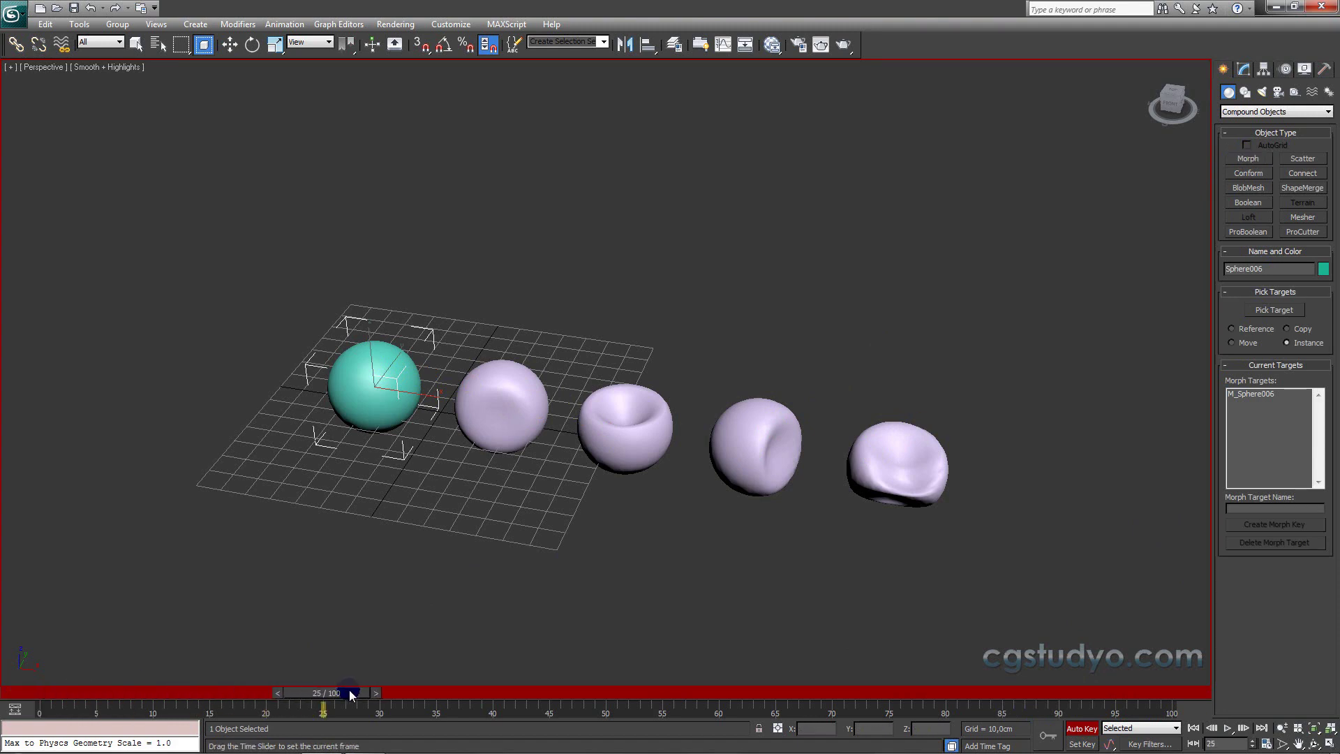
Step: Pick the four deformed spheres as morph targets at frames 25, 50, 75 and 95
{"action": "left_click", "coordinate": [1295, 310]}
{"action": "left_click", "coordinate": [515, 392]}
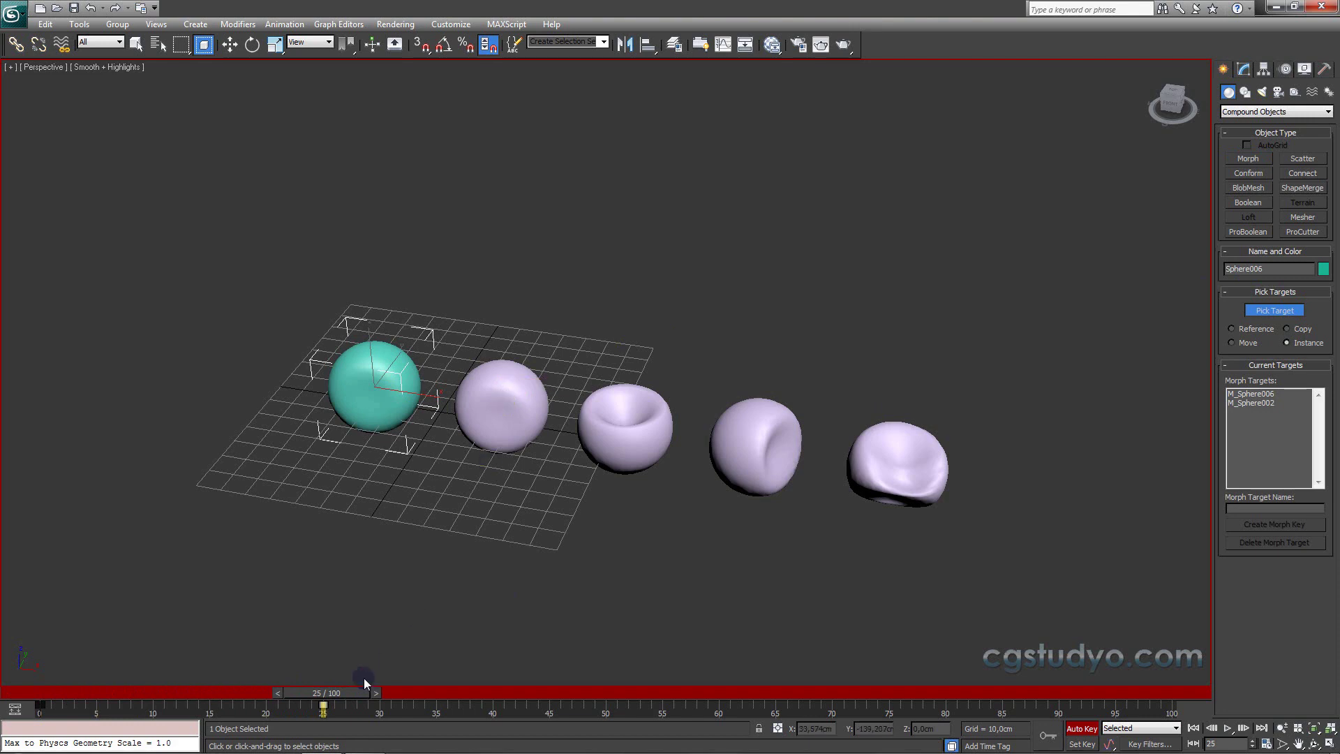
{"action": "left_click_drag", "start_coordinate": [335, 688], "coordinate": [613, 668]}
{"action": "left_click", "coordinate": [1276, 313]}
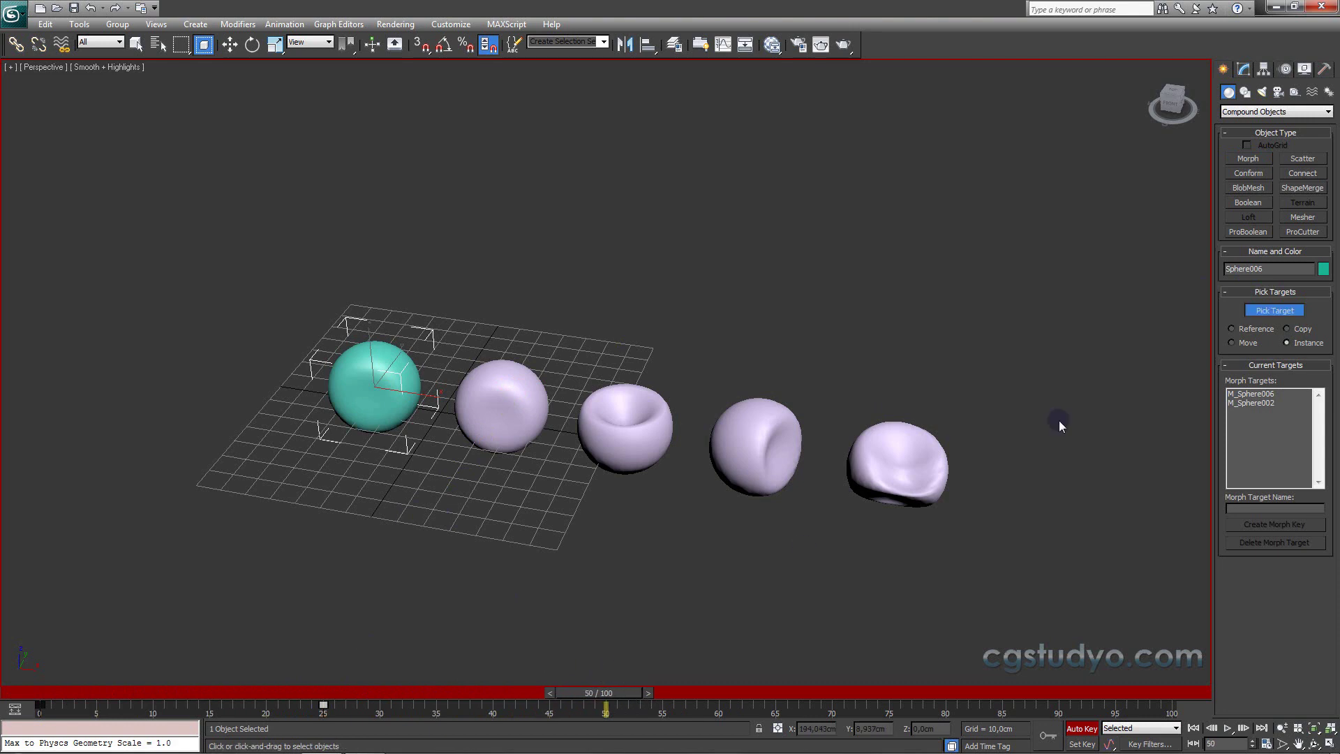
{"action": "left_click", "coordinate": [633, 427]}
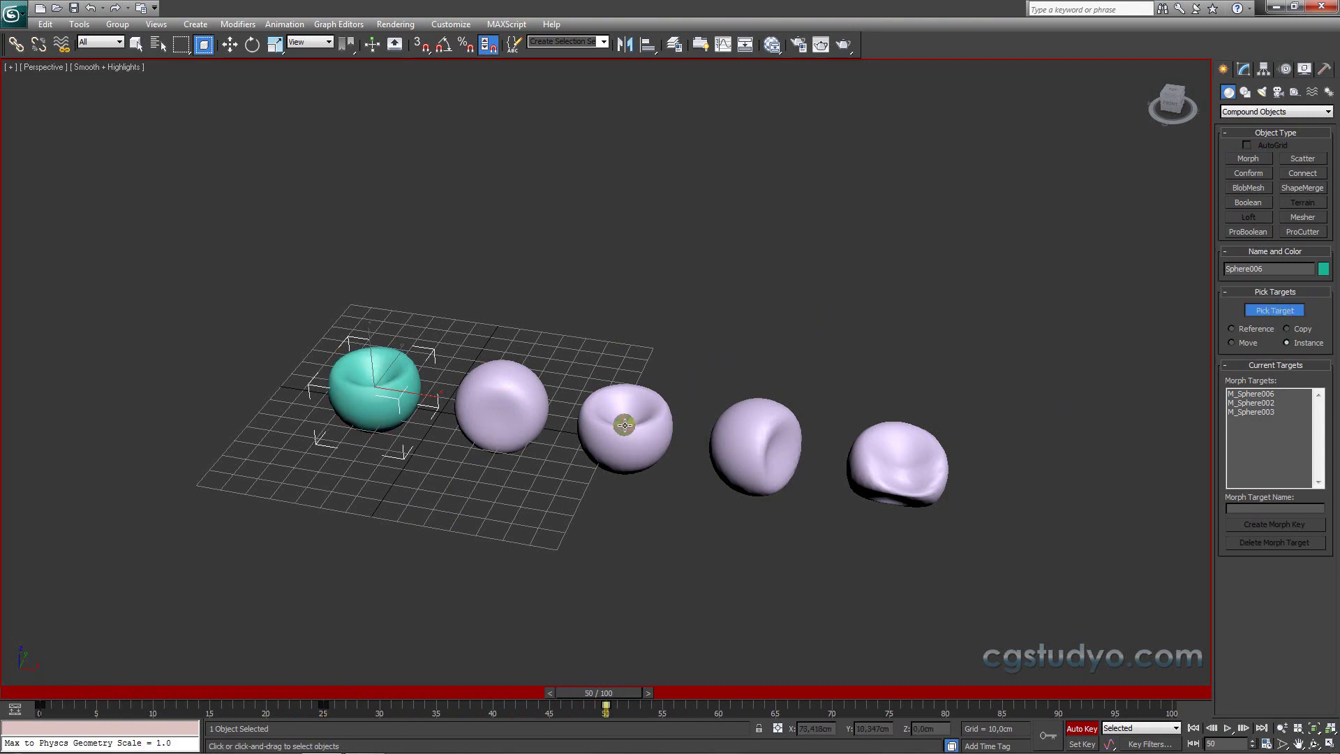
{"action": "left_click_drag", "start_coordinate": [608, 695], "coordinate": [890, 697]}
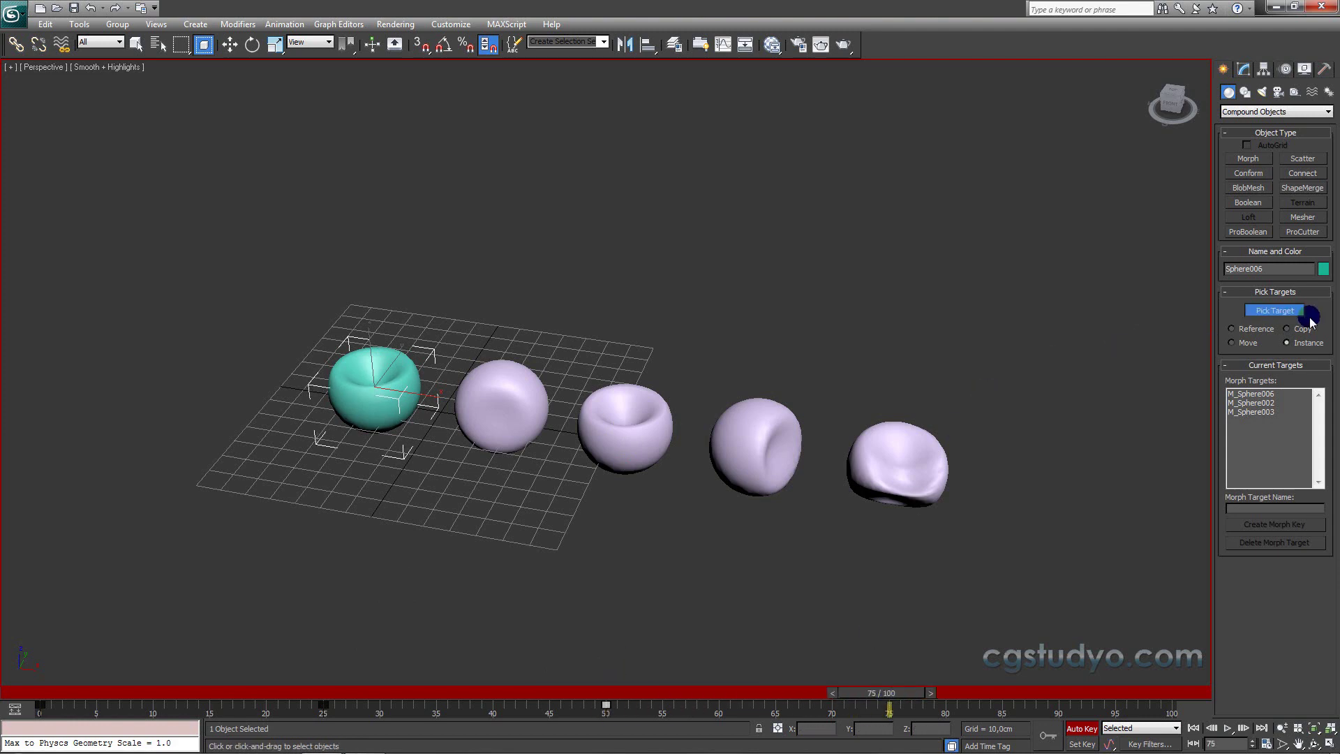
{"action": "left_click", "coordinate": [758, 443]}
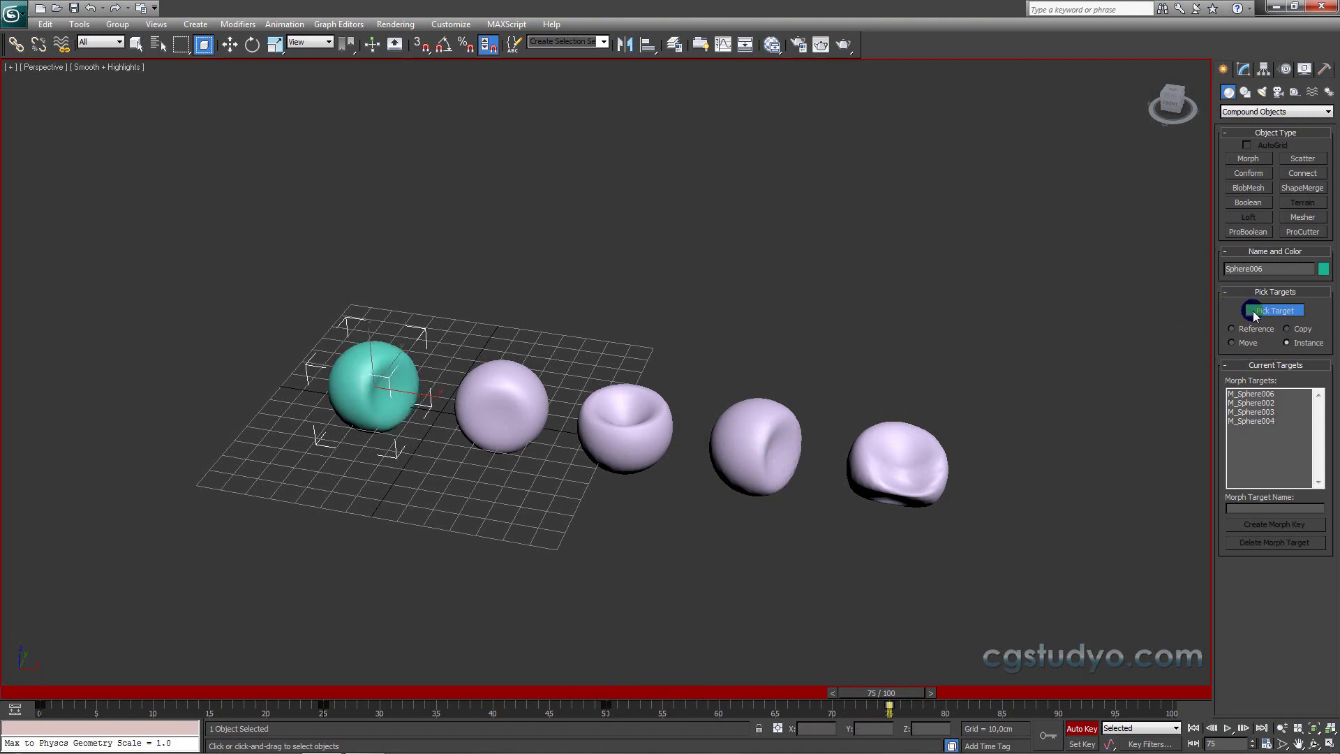
{"action": "mouse_move", "coordinate": [881, 690]}
{"action": "left_mouse_down"}
{"action": "mouse_move", "coordinate": [1143, 687]}
{"action": "mouse_move", "coordinate": [1105, 683]}
{"action": "left_mouse_up"}
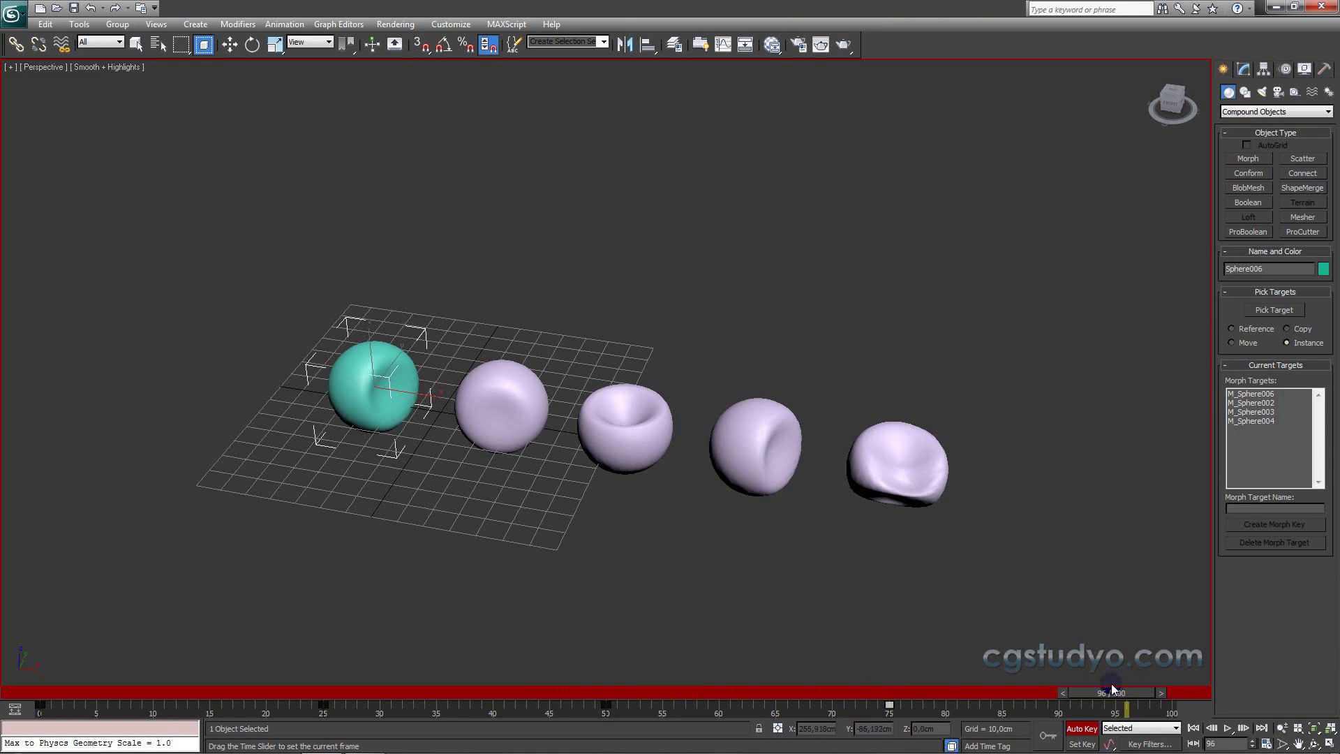
{"action": "left_click", "coordinate": [885, 467]}
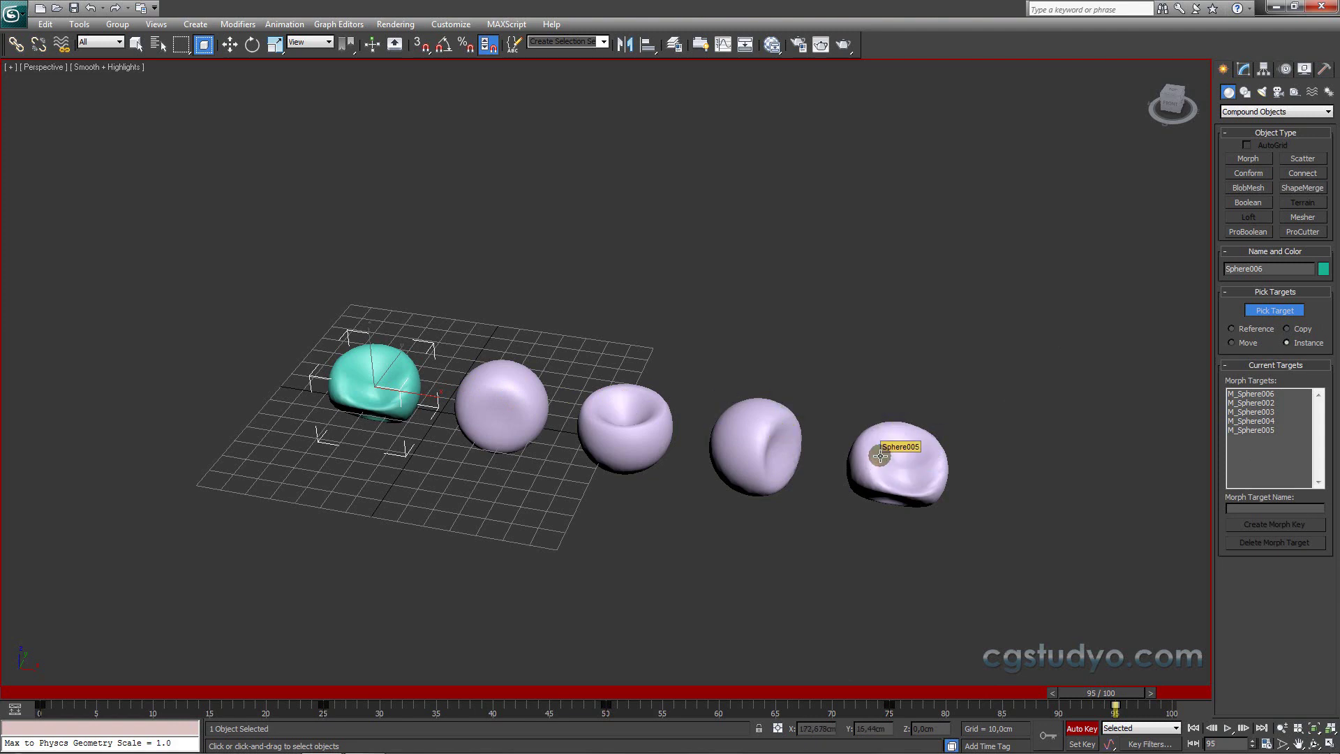
Step: Play the morph animation, stop it, and rewind the time slider to frame 0
{"action": "left_click", "coordinate": [1228, 728]}
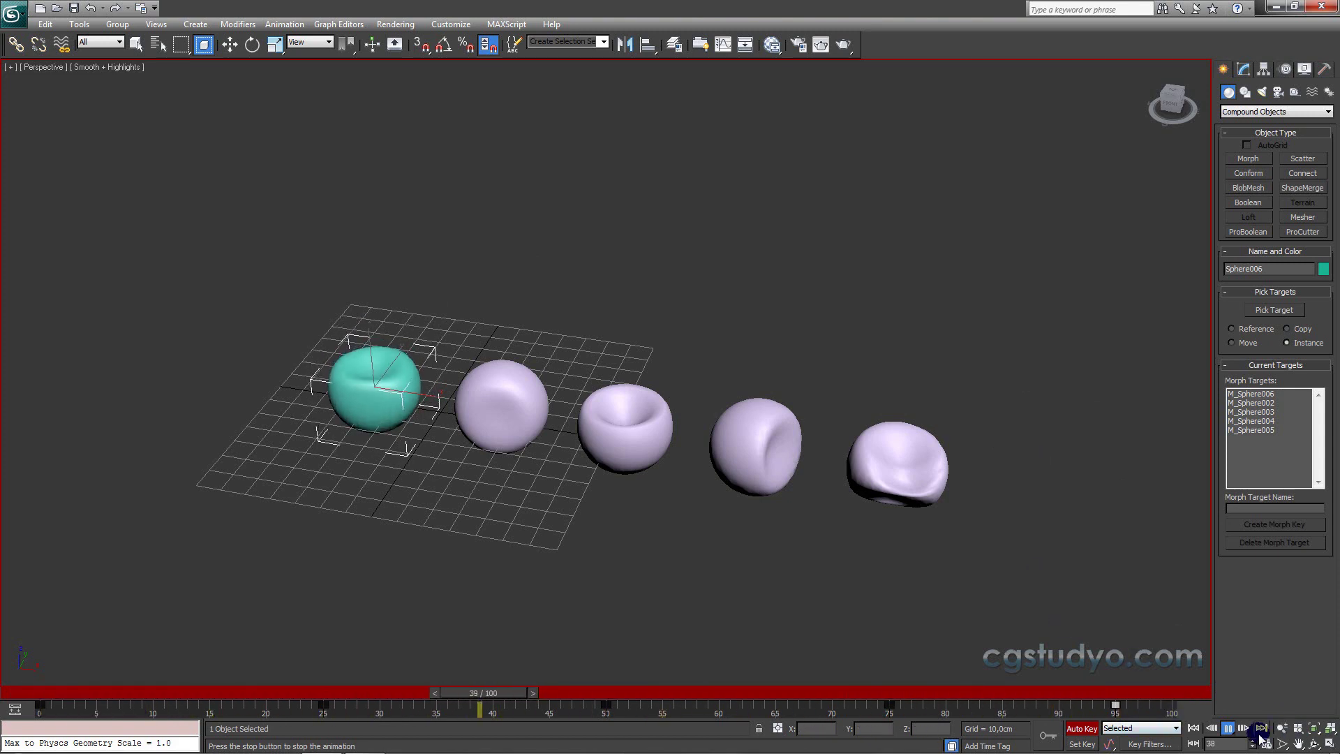
{"action": "left_click", "coordinate": [1275, 309]}
{"action": "left_click_drag", "start_coordinate": [680, 692], "coordinate": [45, 687]}
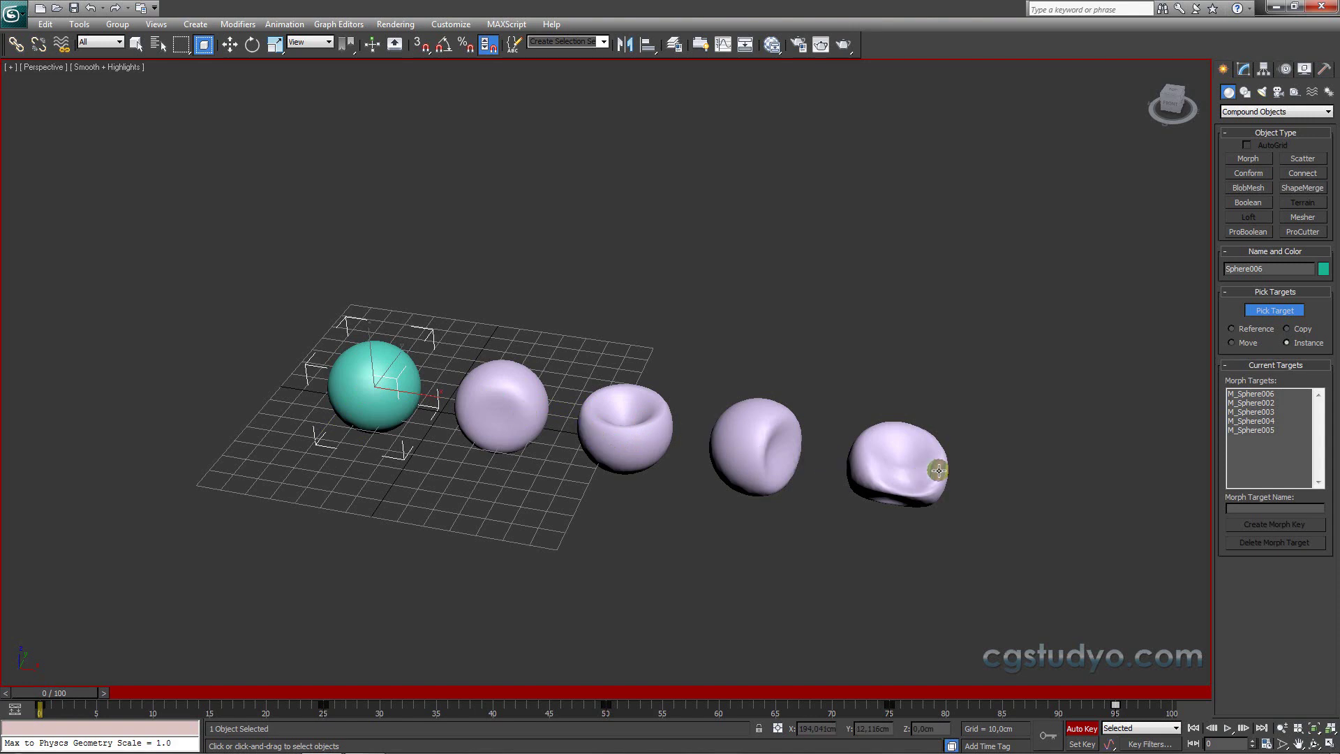
Step: Zoom out and pan so all five spheres appear smaller, then replay the morph animation
{"action": "scroll", "coordinate": [1005, 509], "scroll_direction": "down", "scroll_amount": 2}
{"action": "scroll", "coordinate": [977, 539], "scroll_direction": "down", "scroll_amount": 2}
{"action": "scroll", "coordinate": [972, 538], "scroll_direction": "down", "scroll_amount": 2}
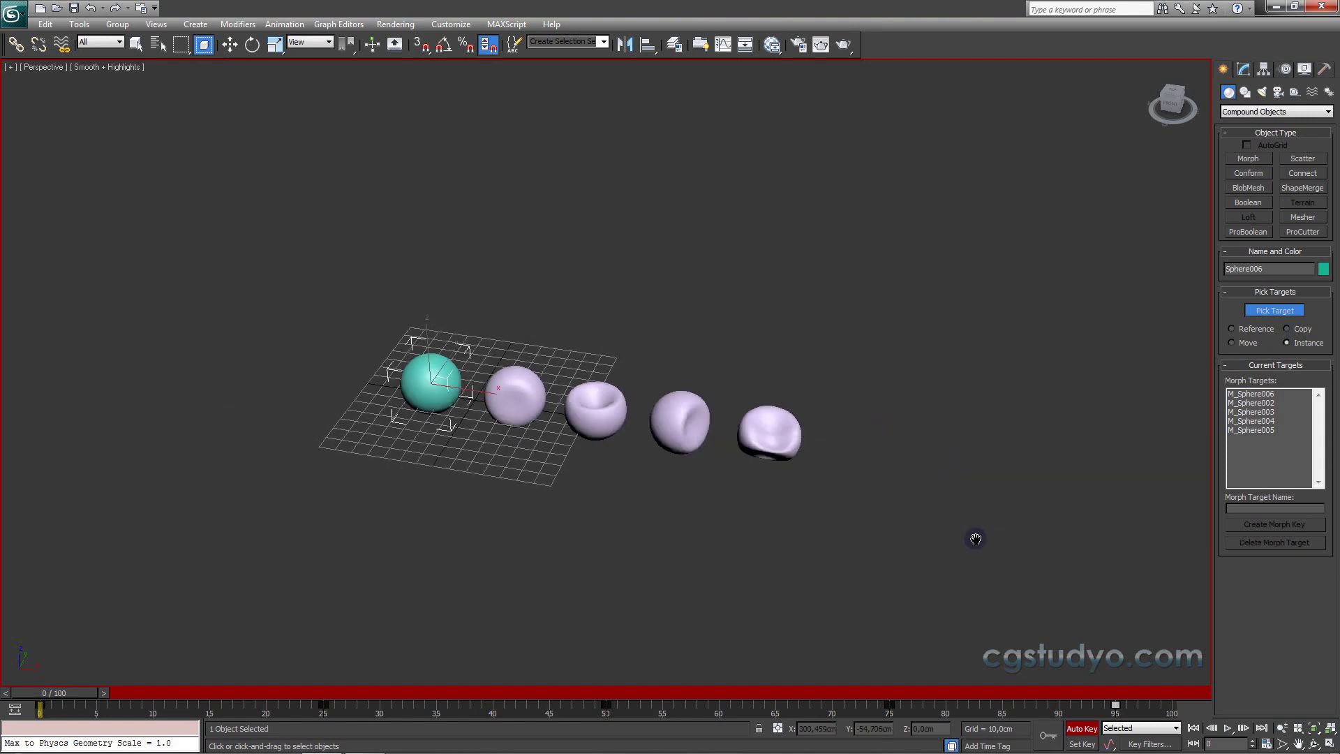
{"action": "scroll", "coordinate": [907, 572], "scroll_direction": "up", "scroll_amount": 1}
{"action": "middle_click_drag", "start_coordinate": [832, 557], "coordinate": [808, 538]}
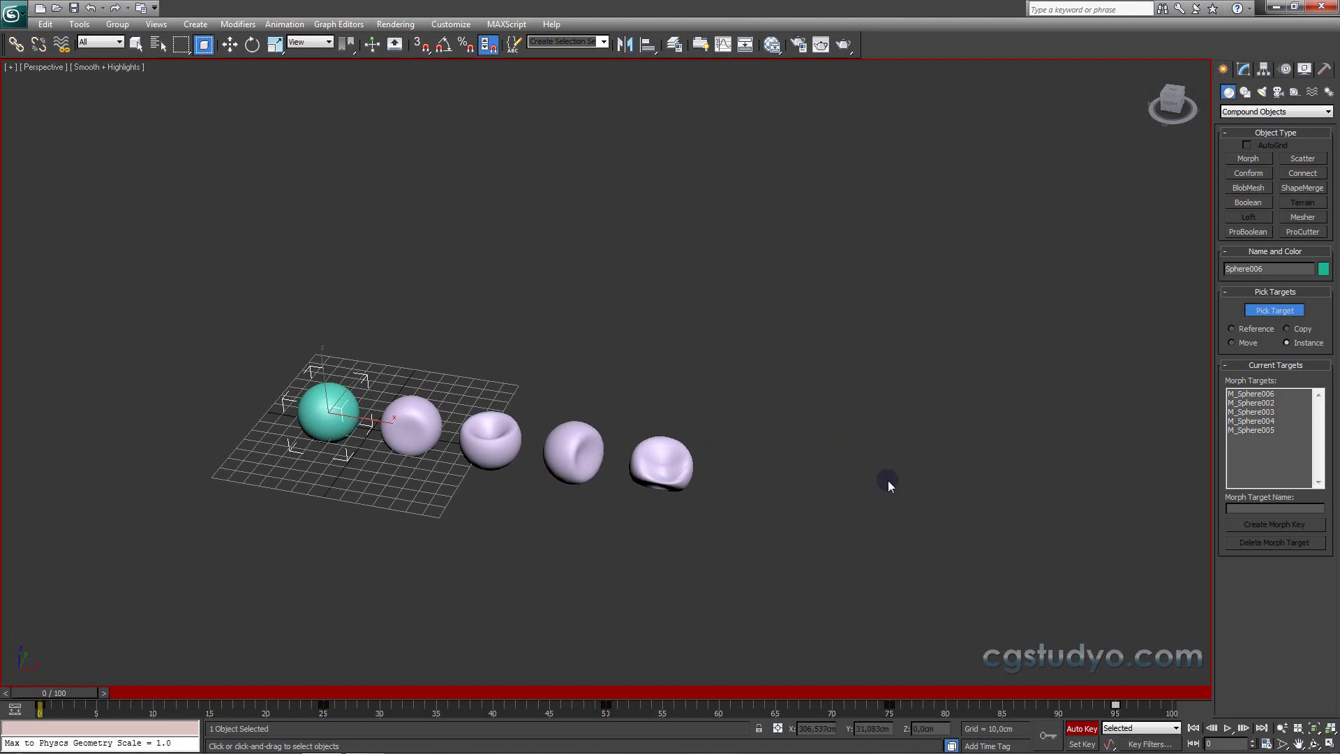
{"action": "left_click", "coordinate": [584, 448]}
{"action": "left_click", "coordinate": [588, 426]}
{"action": "left_click", "coordinate": [1228, 729]}
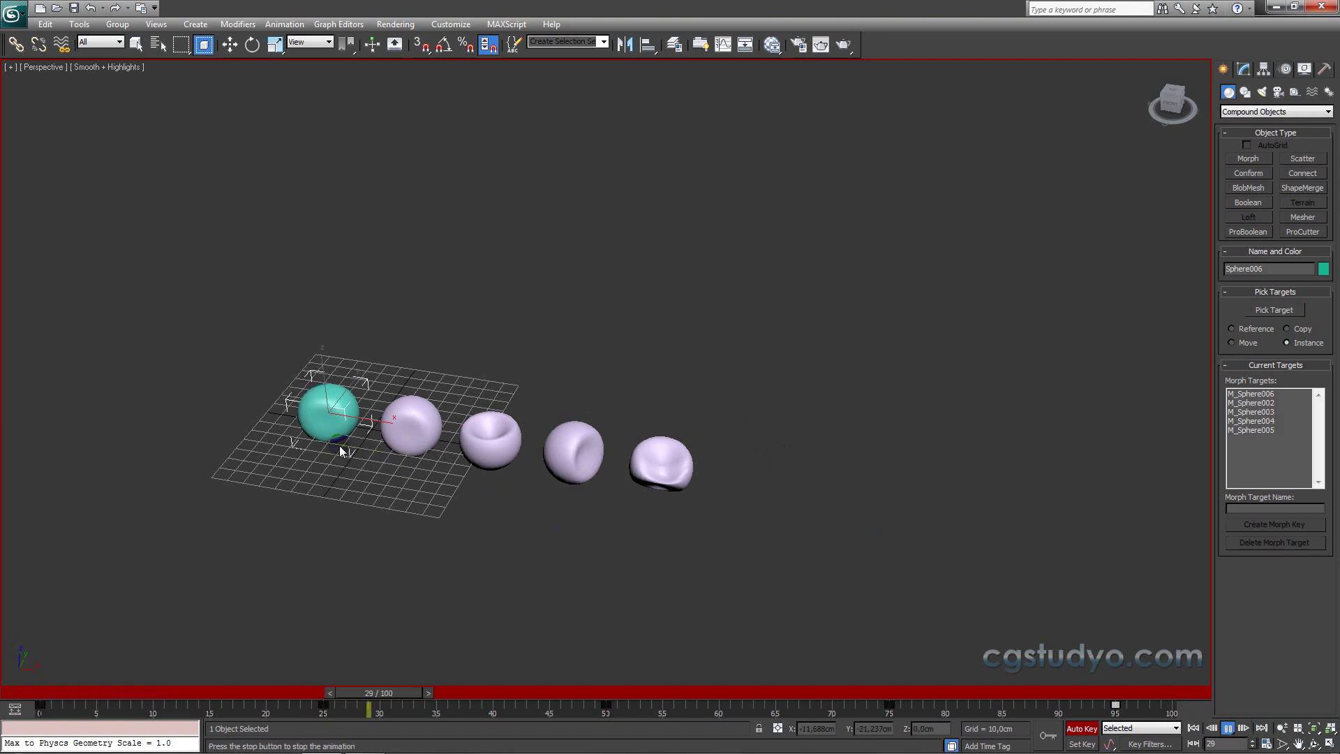